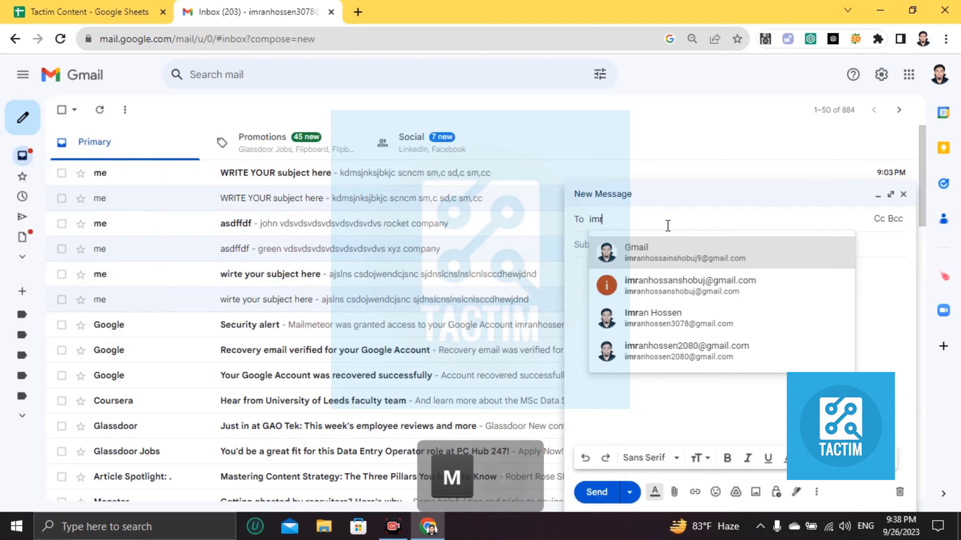
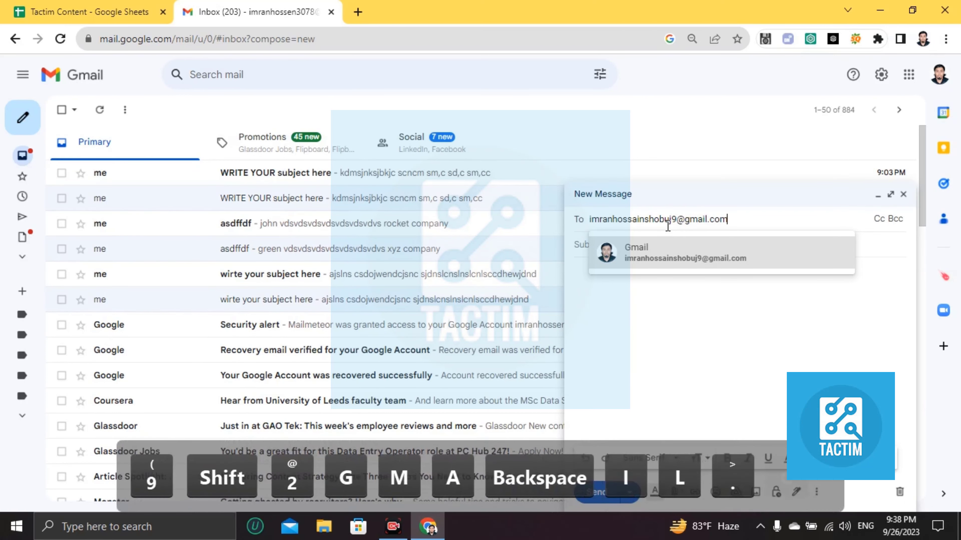
Address the new email to the applicant's Gmail address and begin the subject line.
click(655, 273)
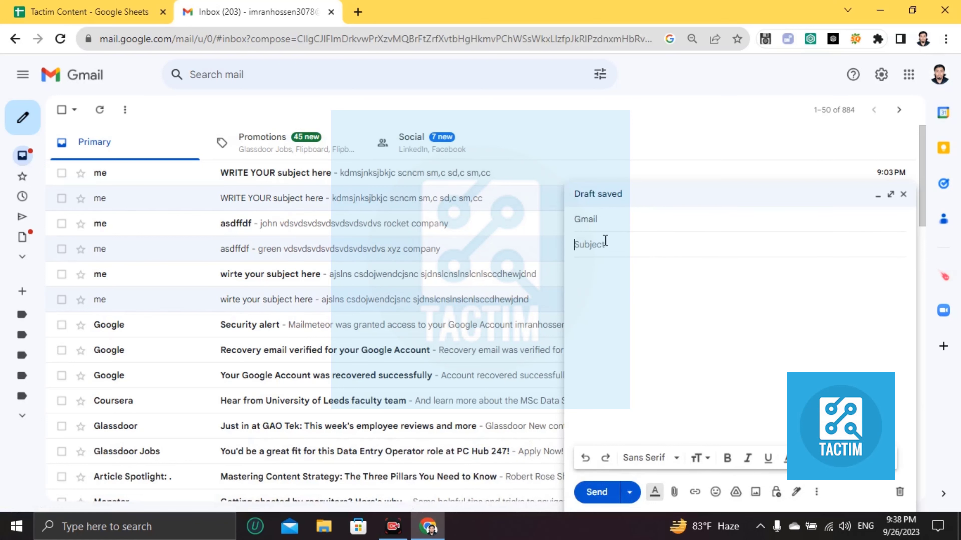
text(applyinh fo)
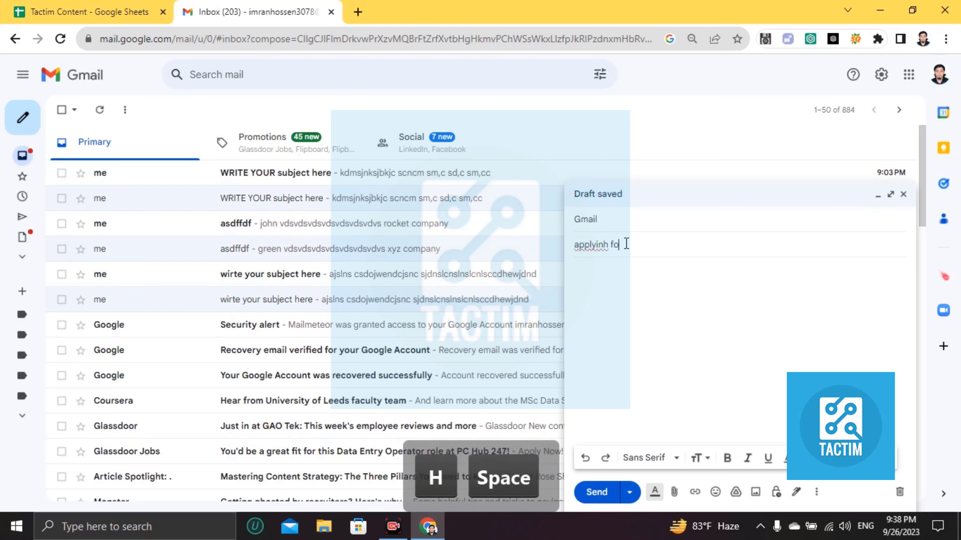
key(BackSpace)
key(BackSpace)
key(BackSpace)
key(BackSpace)
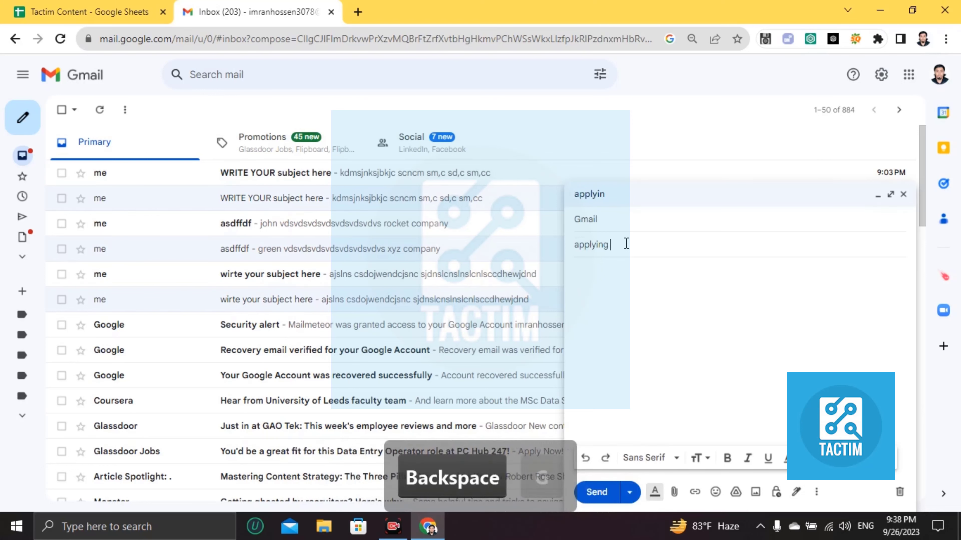
Complete the subject as 'applying for call center operator', correcting the typos.
text(g for seo)
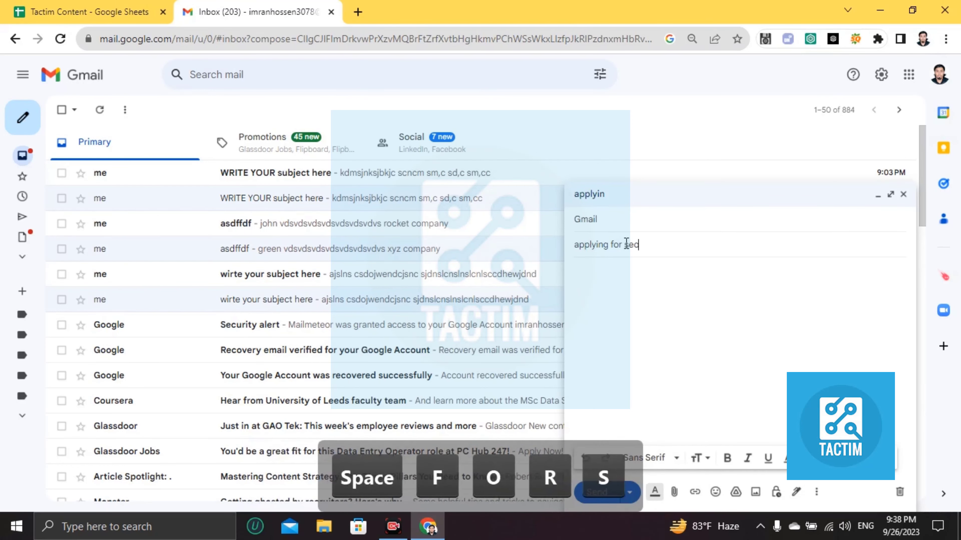
text( specilaist)
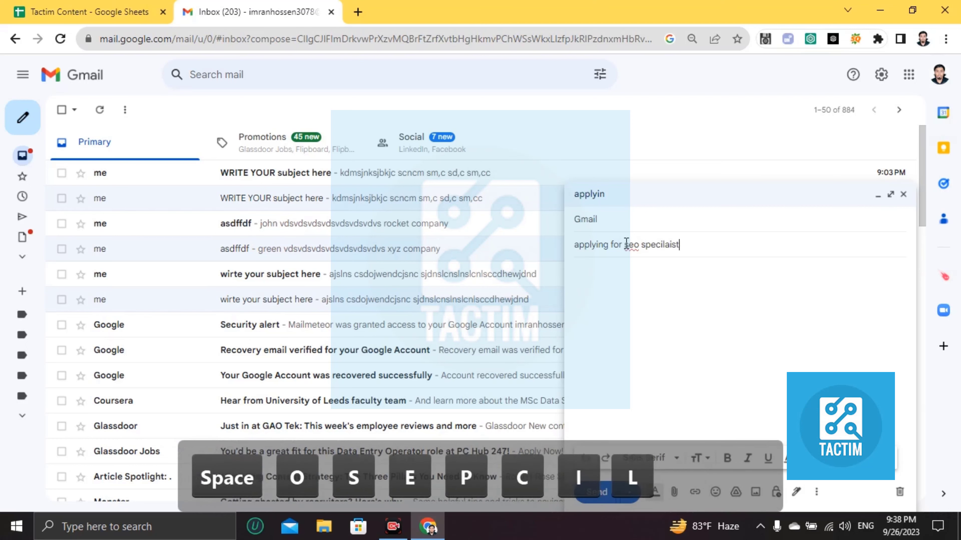
key(BackSpace)
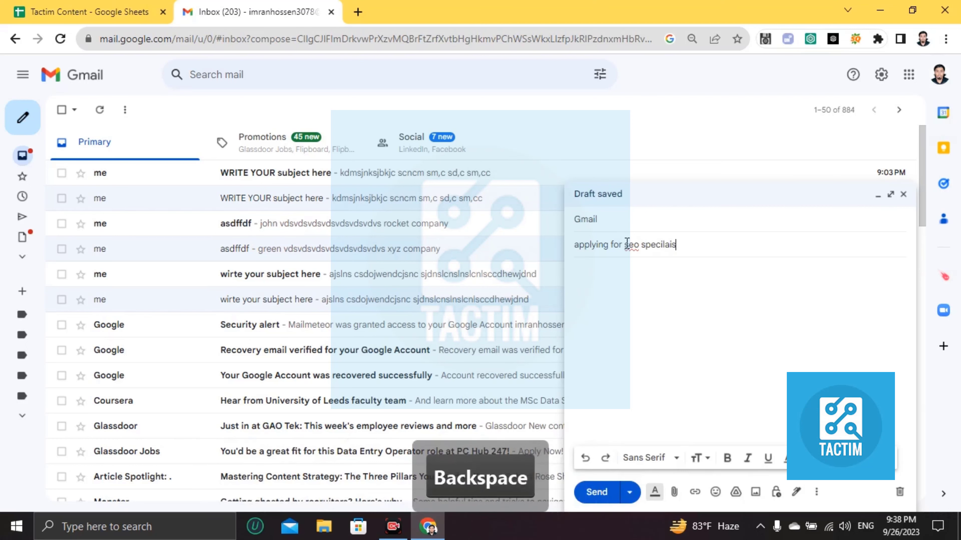
text(call c)
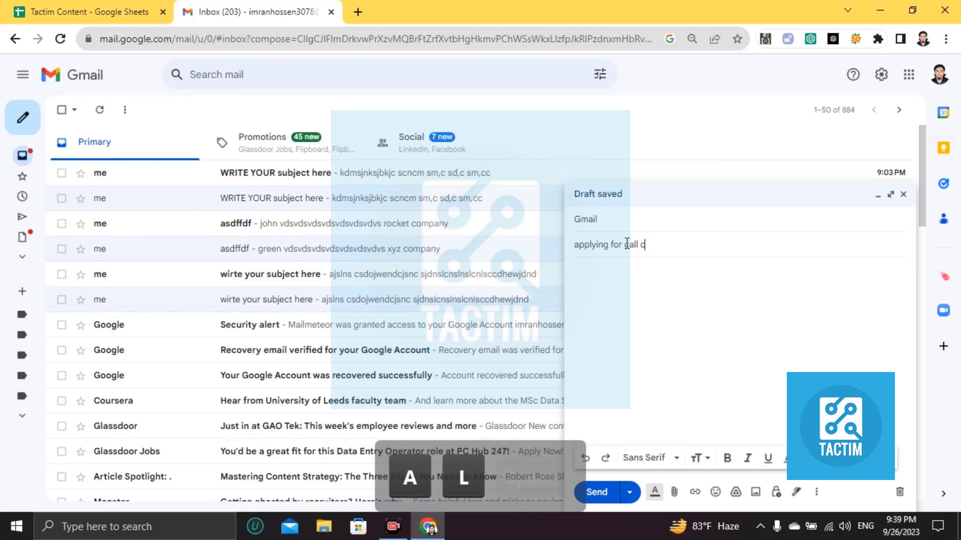
text(enter operato)
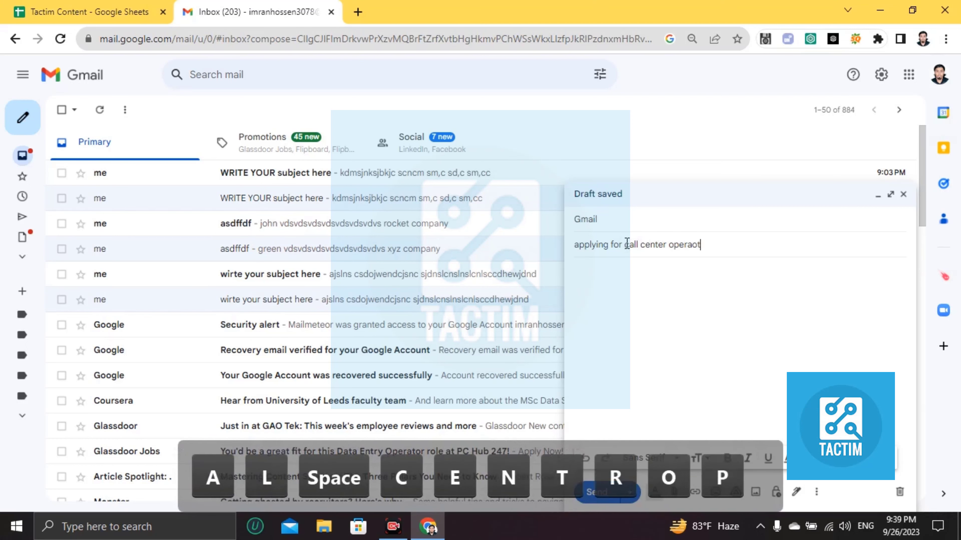
key(BackSpace)
key(BackSpace)
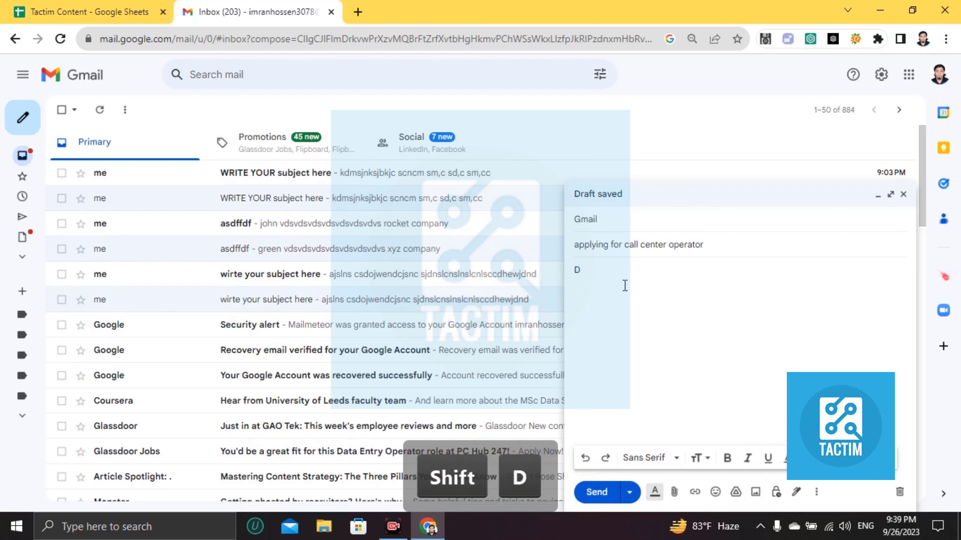
Open the body with the greeting 'Dear' plus the applicant's first name.
text(r)
key(BackSpace)
key(BackSpace)
text(ear)
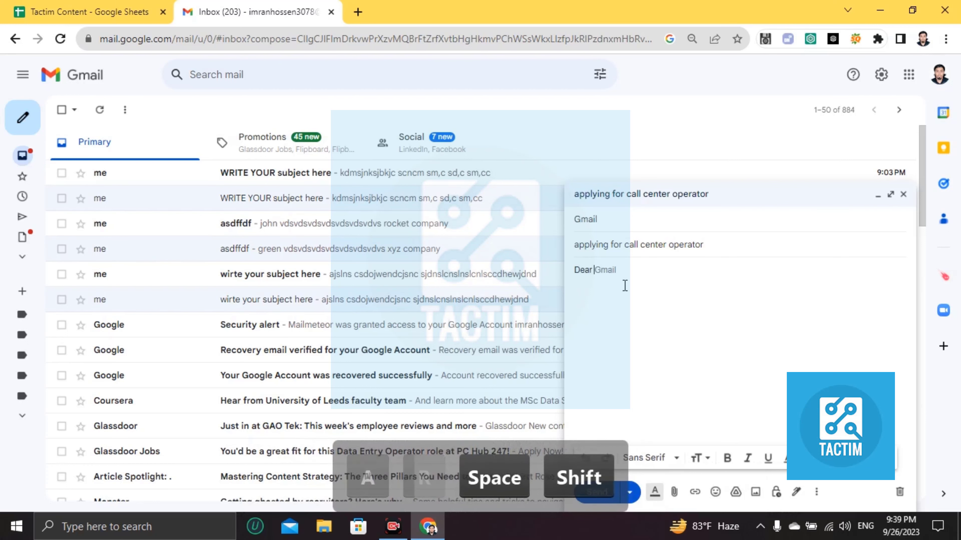
text( Ab)
key(BackSpace)
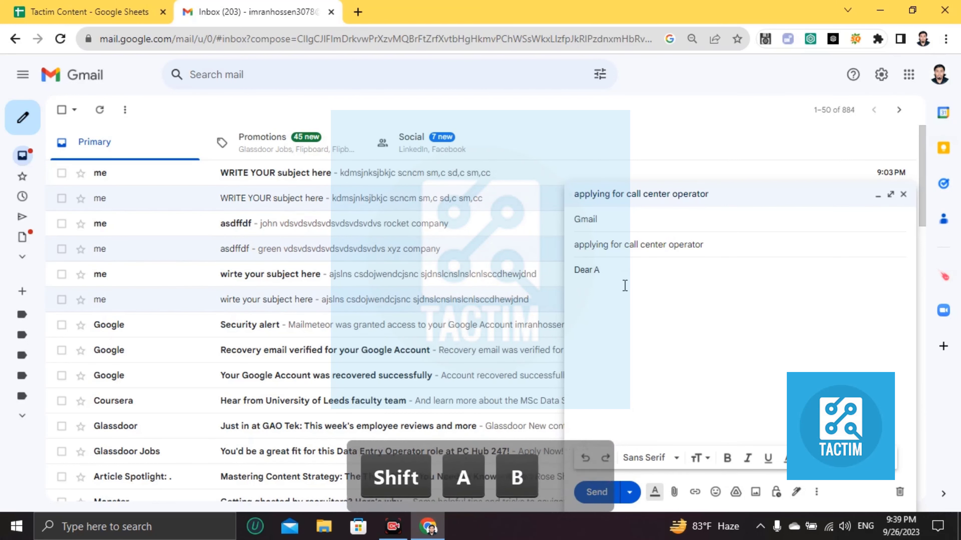
text(j)
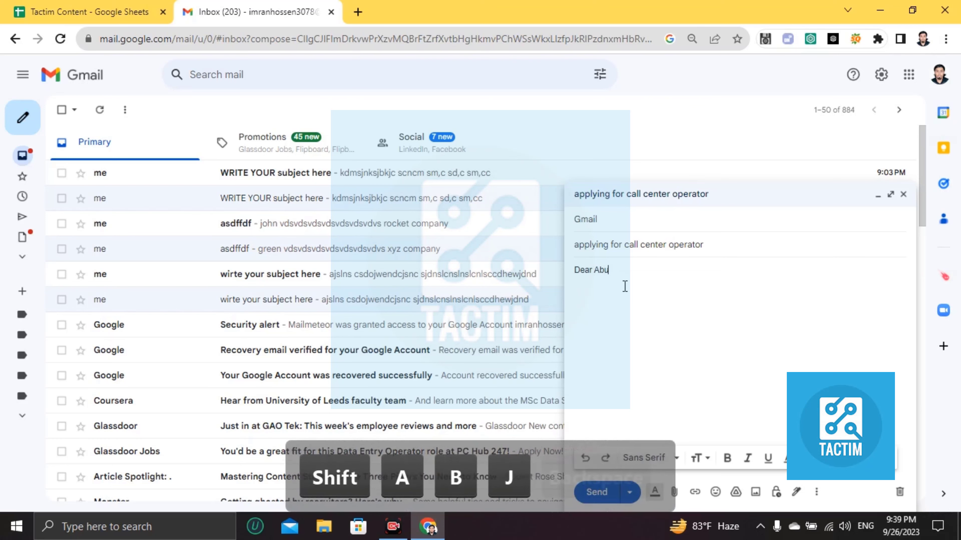
key(BackSpace)
text(ul,)
key(Return)
key(Return)
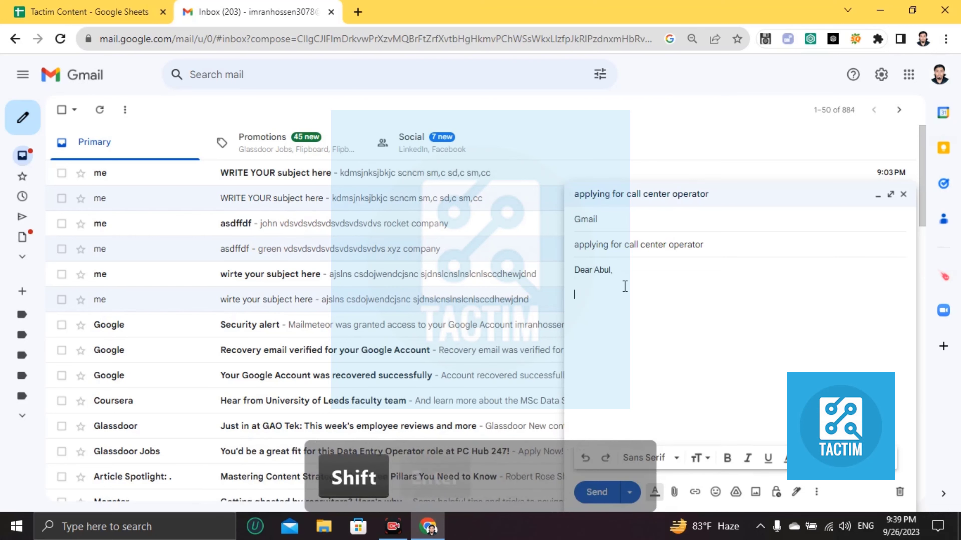
Add a placeholder paragraph, then a 'Sincerely,' sign-off followed by the sender's first name.
text(lewnff wfewfnewfl we)
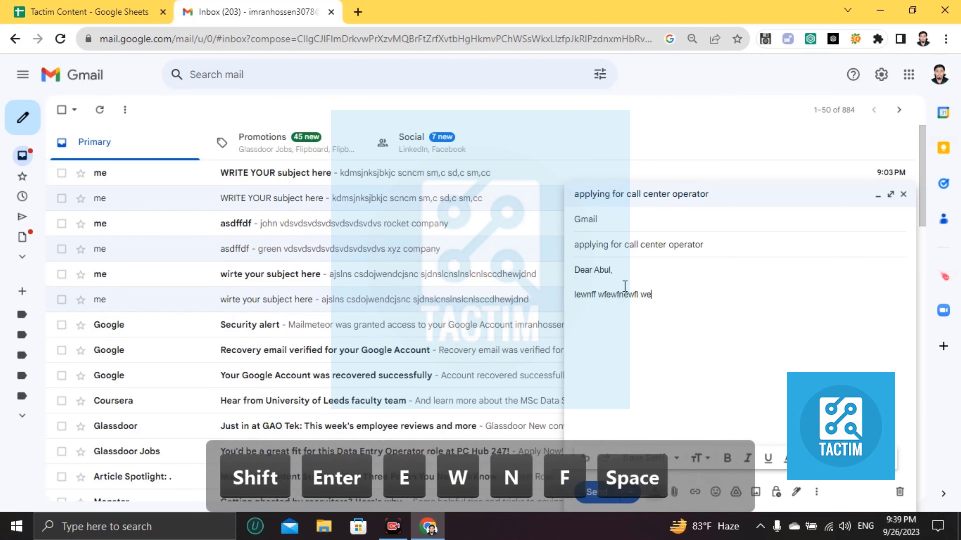
text(ldnewklne ewmlmd dsmfikm;we delkcmdskm)
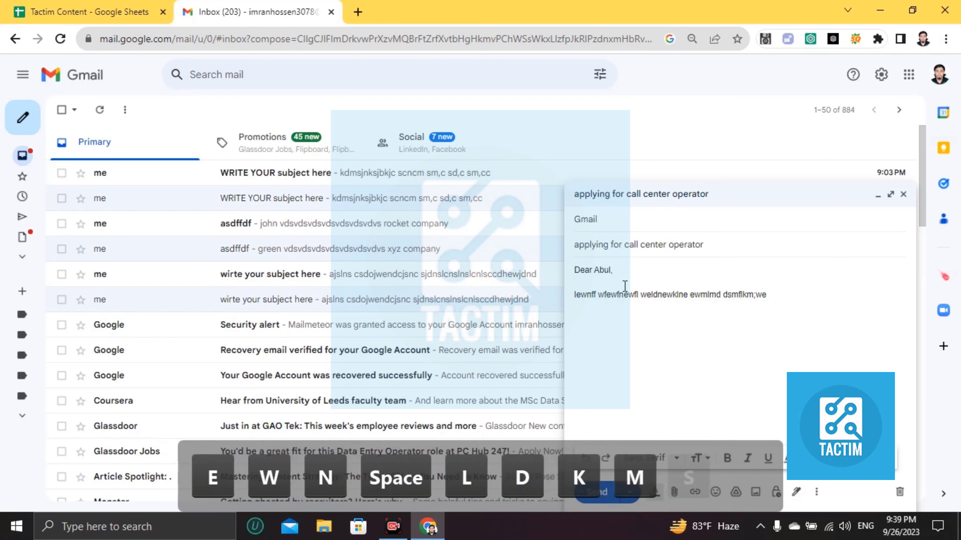
key(shift+Return)
key(shift+Return)
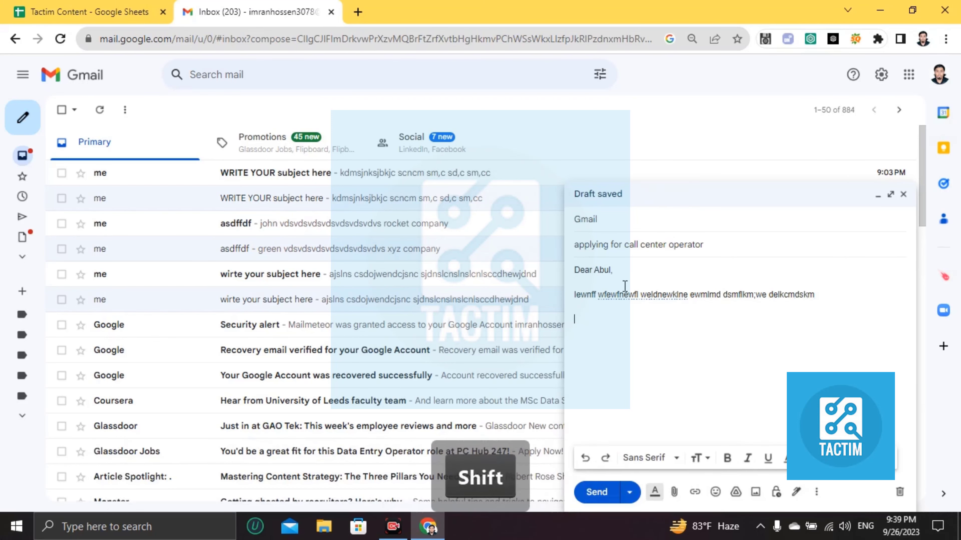
text(Sirncerely,)
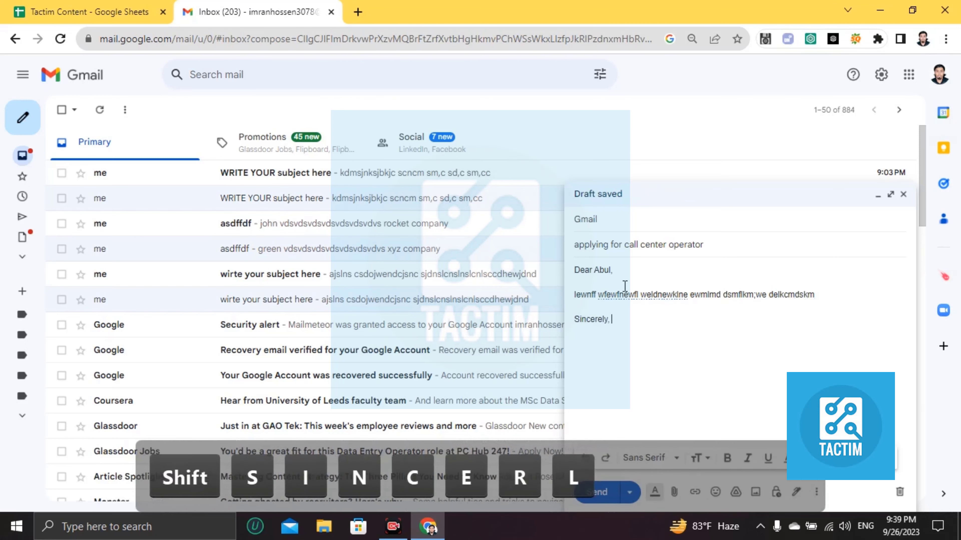
key(Return)
text(Imran)
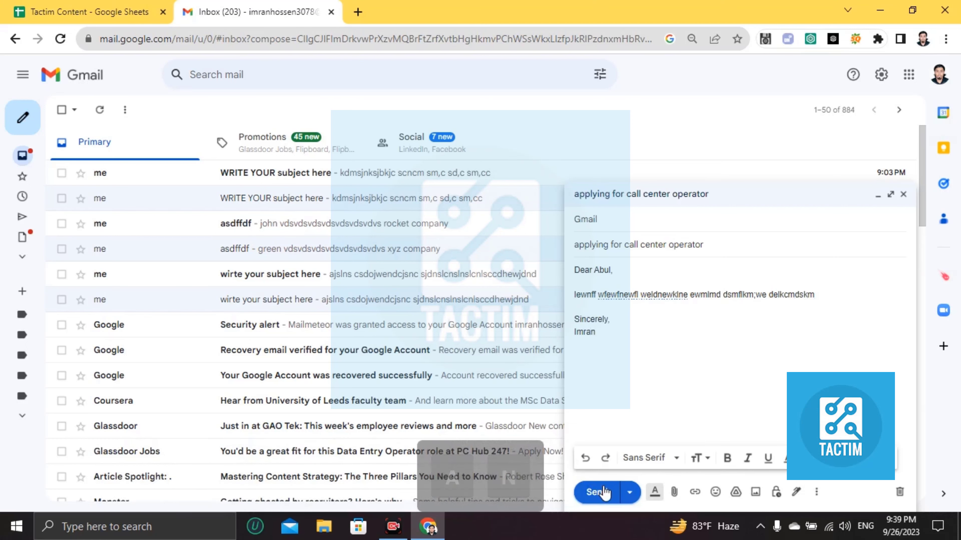
Send the email and go to the Sent folder.
click(605, 496)
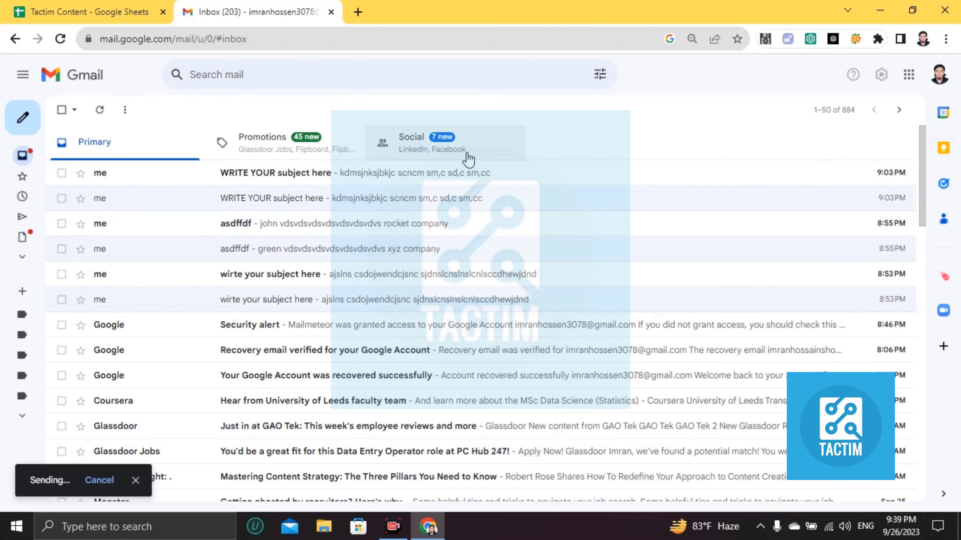
mouse_move(10, 215)
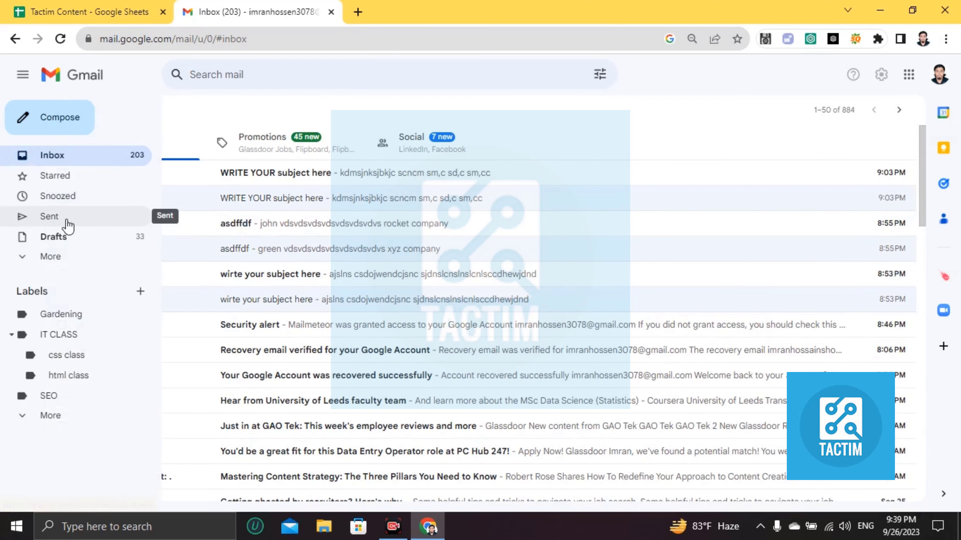
click(48, 223)
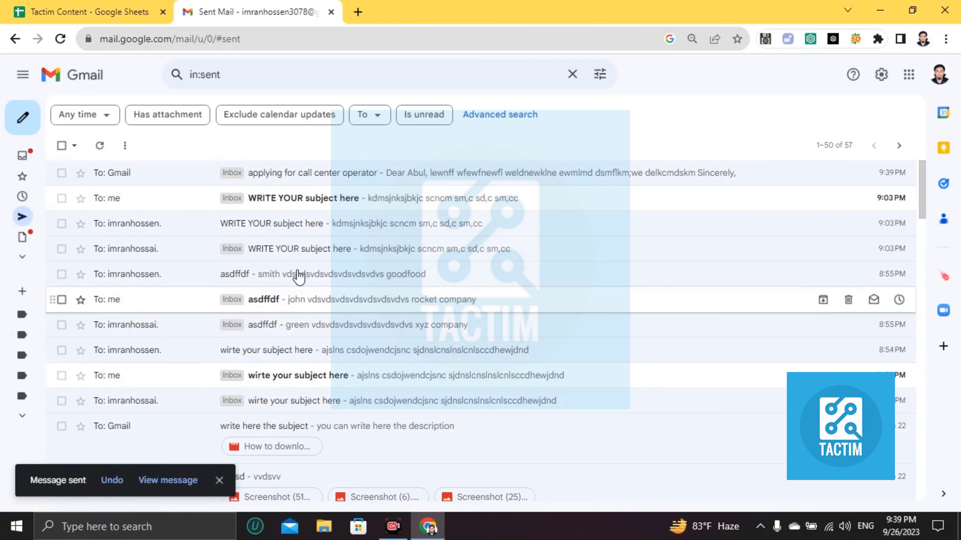
scroll(278, 346, down, 2)
scroll(278, 347, down, 3)
scroll(266, 279, up, 5)
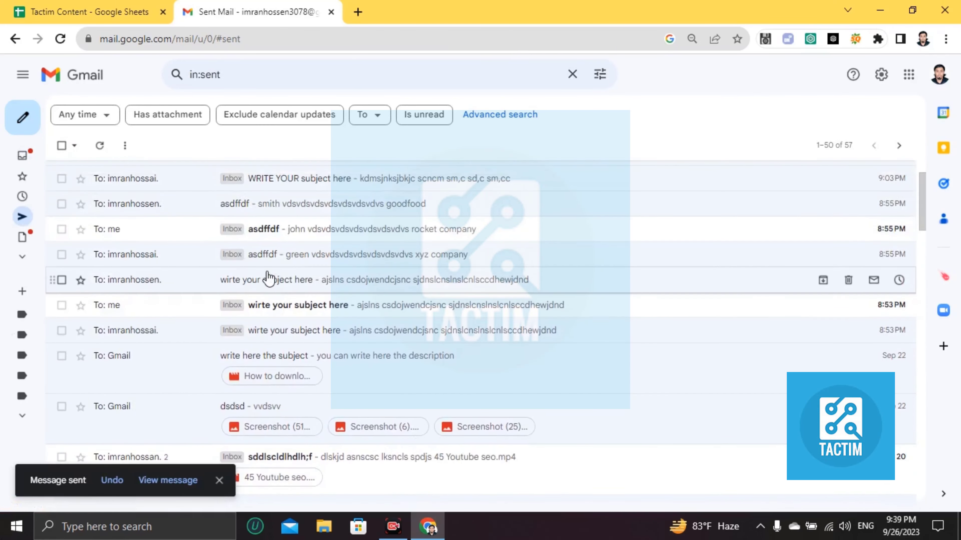
Review the sent call center operator message's body and sender details, then return to Inbox.
click(261, 178)
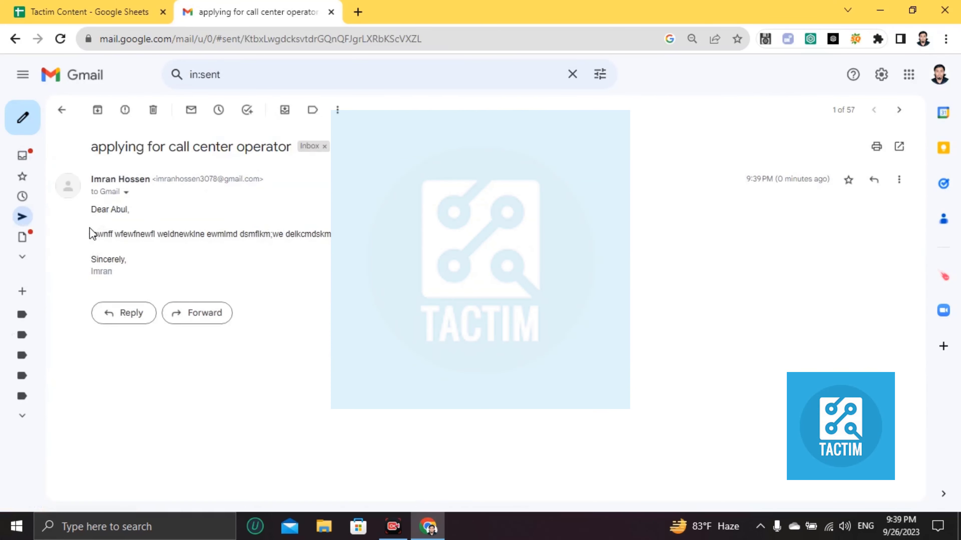
drag(92, 234, 354, 248)
click(322, 248)
drag(151, 185, 191, 191)
click(197, 197)
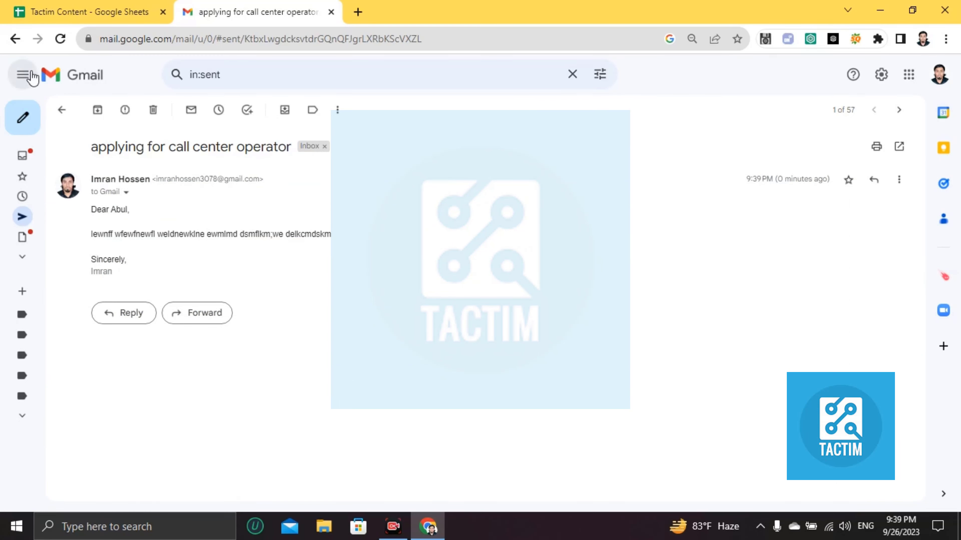
click(49, 78)
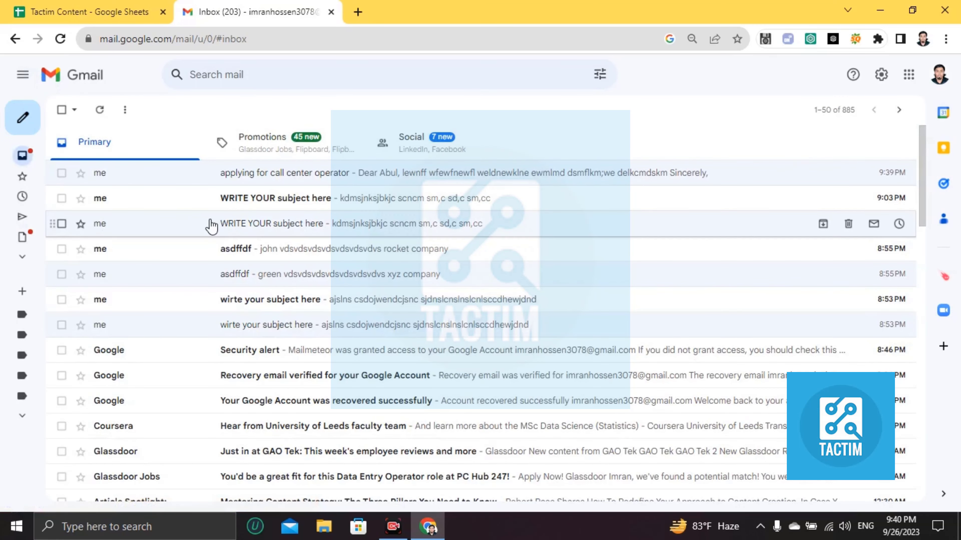
mouse_move(22, 178)
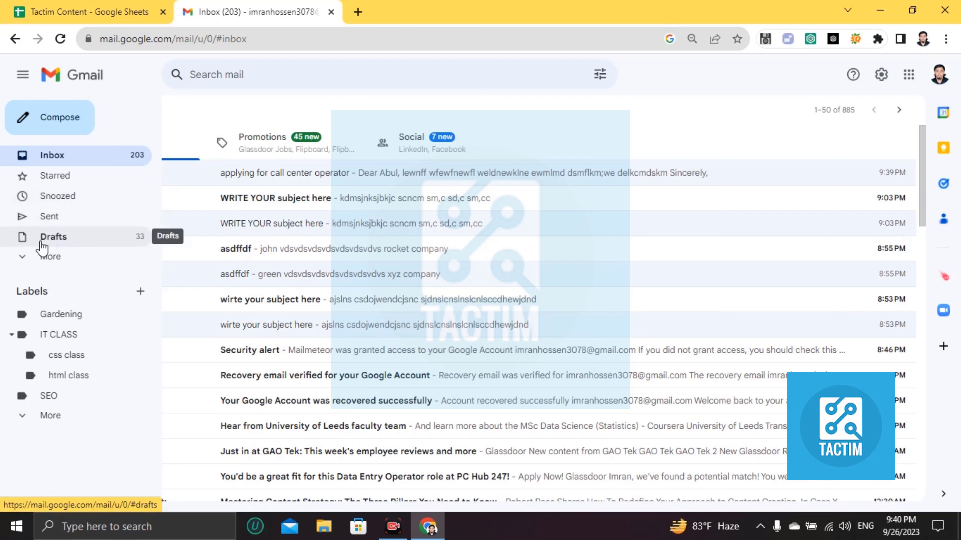
Open the Drafts folder and browse its 33 saved drafts.
click(59, 243)
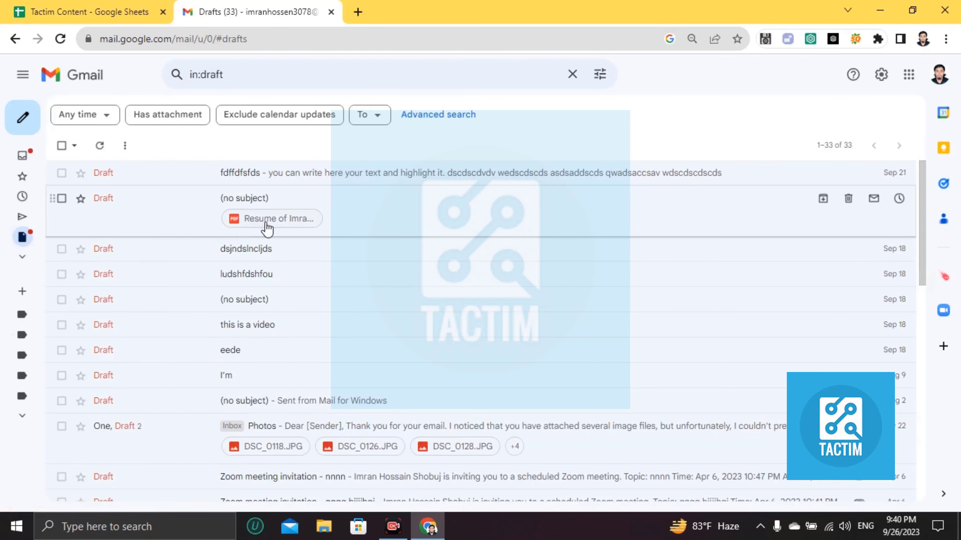
scroll(285, 301, down, 5)
scroll(285, 301, up, 5)
scroll(286, 302, down, 1)
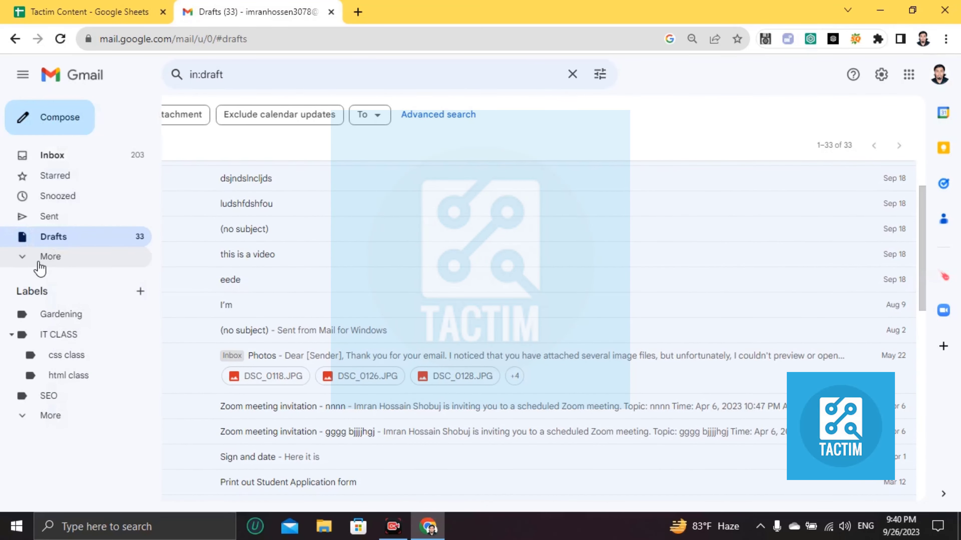
Expand More in the sidebar to show Important, Spam and All Mail.
click(39, 263)
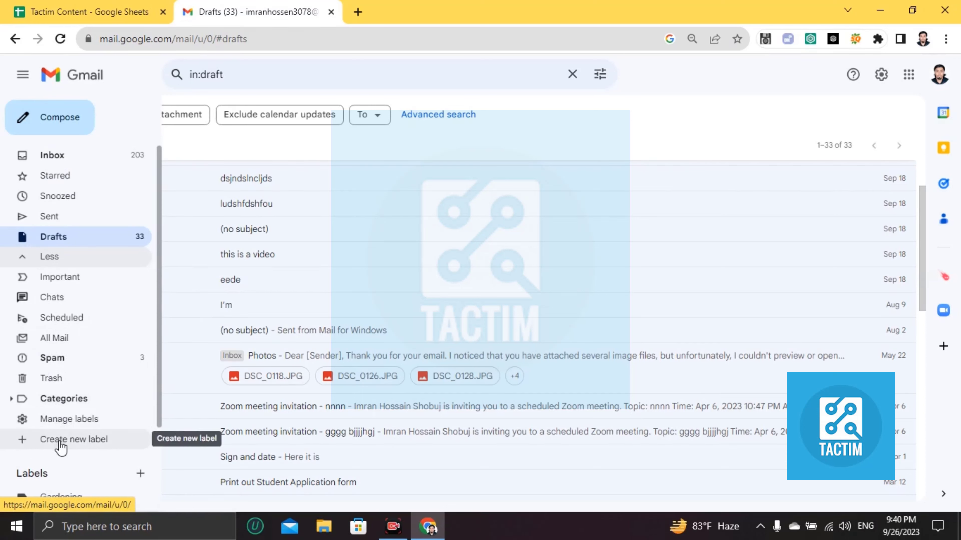
scroll(204, 355, down, 2)
scroll(205, 355, up, 2)
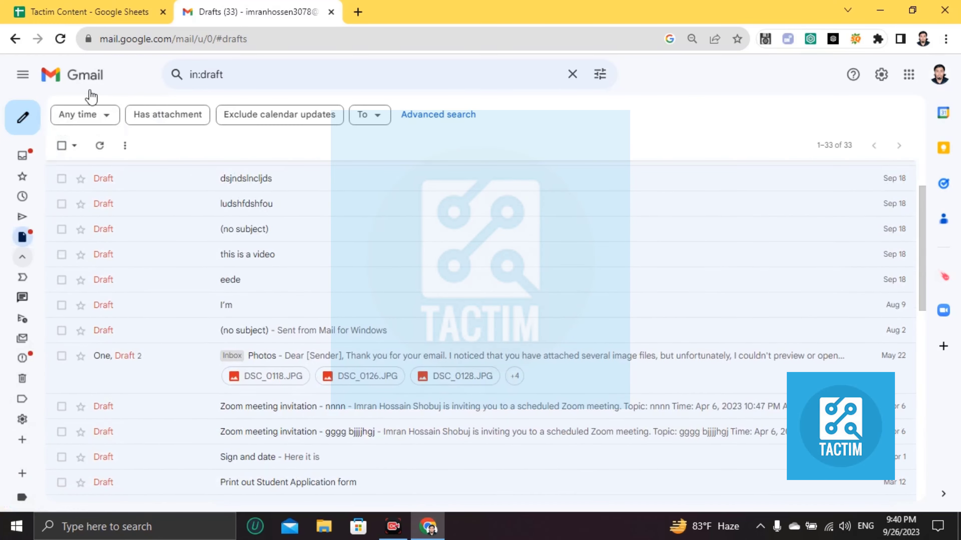
Return to the Primary inbox and scroll the list, with the call center operator email on top.
click(89, 80)
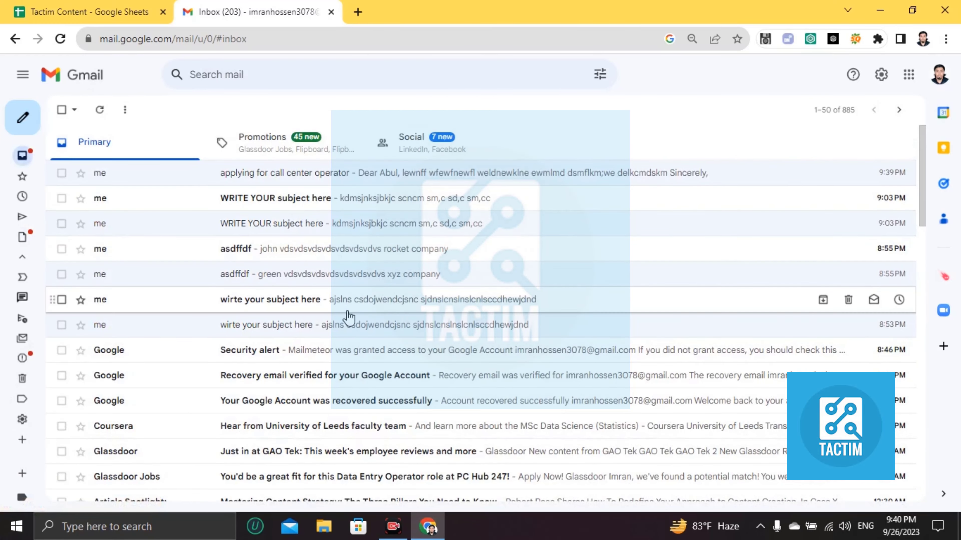
scroll(348, 316, down, 10)
scroll(349, 323, down, 6)
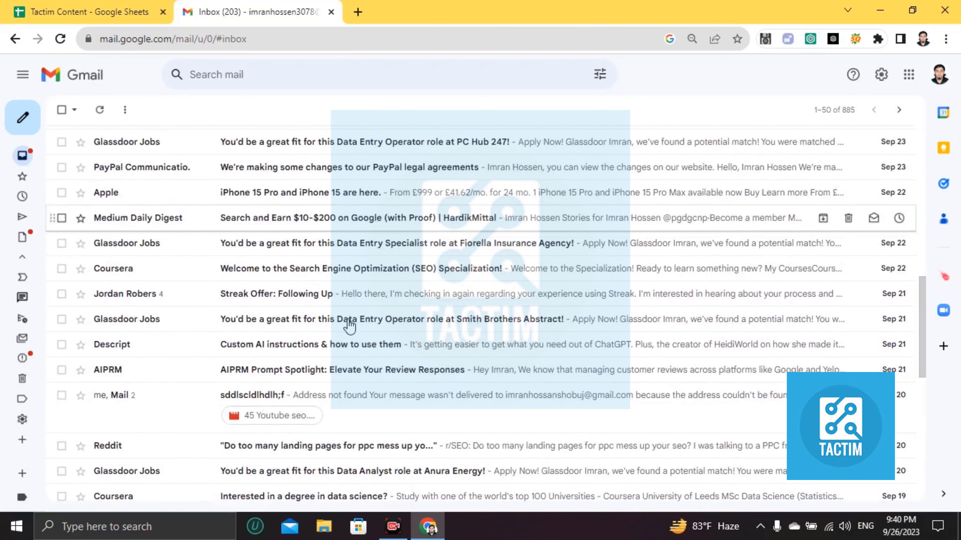
scroll(348, 324, up, 8)
scroll(349, 325, up, 8)
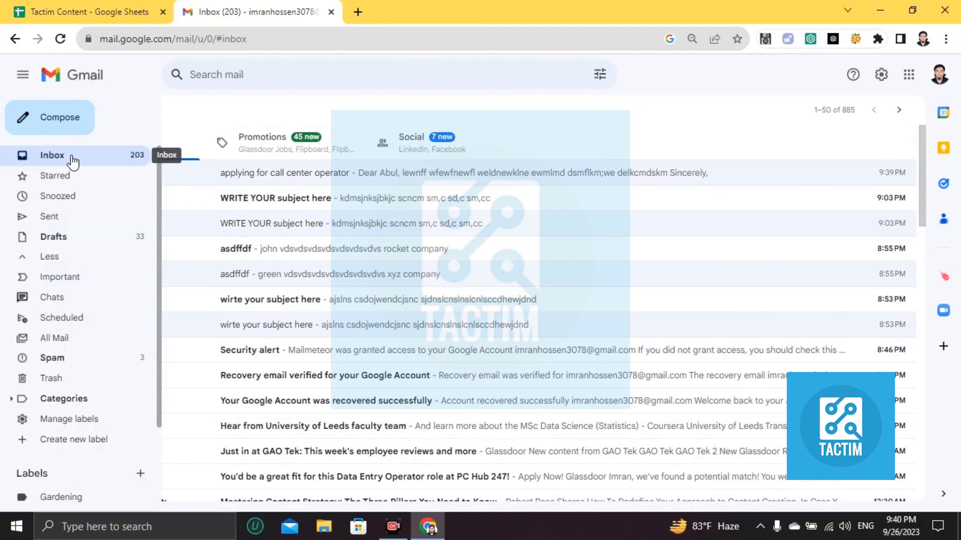
scroll(395, 221, down, 4)
scroll(396, 221, up, 4)
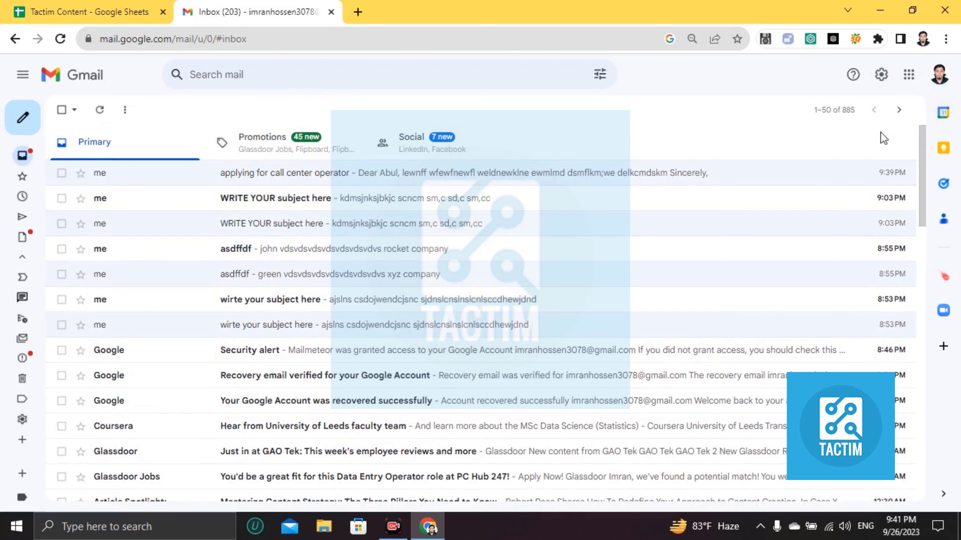
Open See all settings on the General tab, briefly checking the Tactim Content spreadsheet.
click(889, 81)
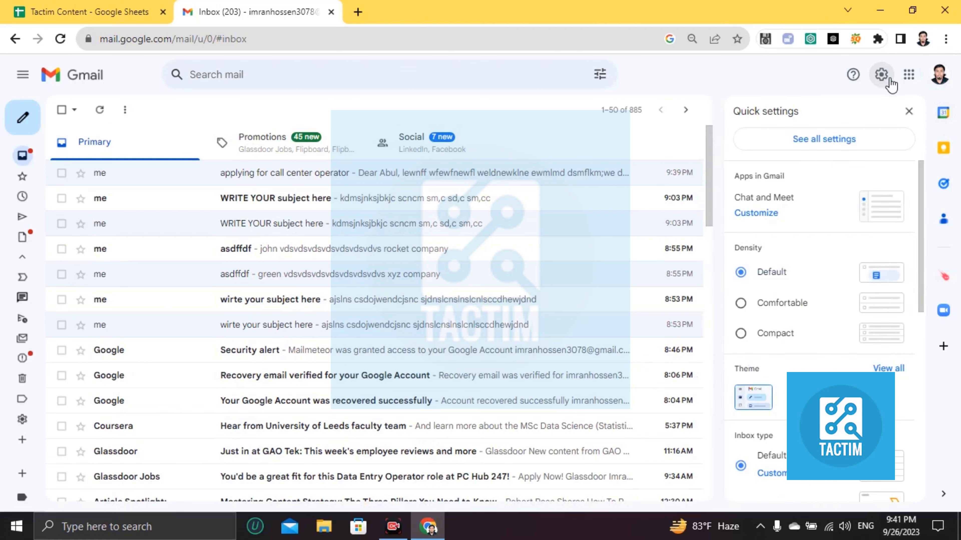
click(799, 141)
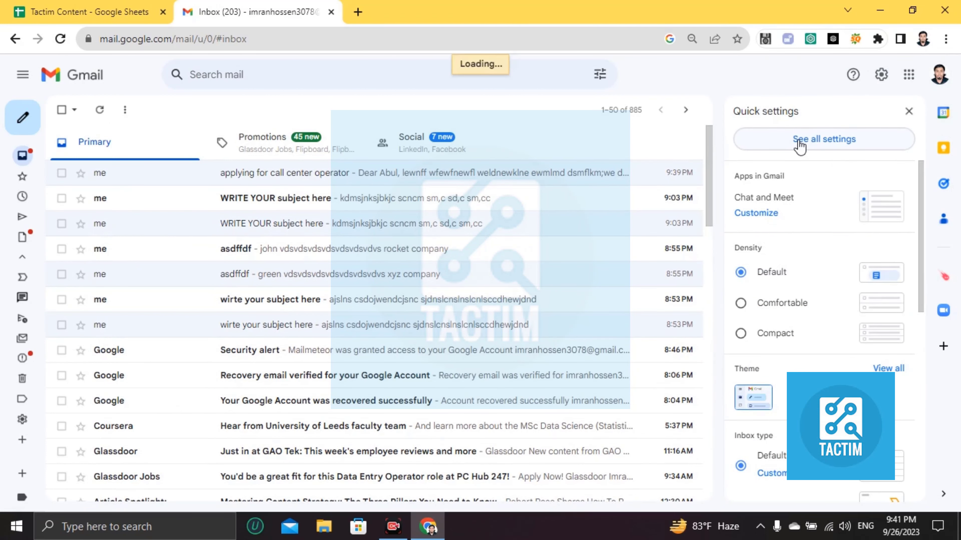
scroll(390, 252, down, 5)
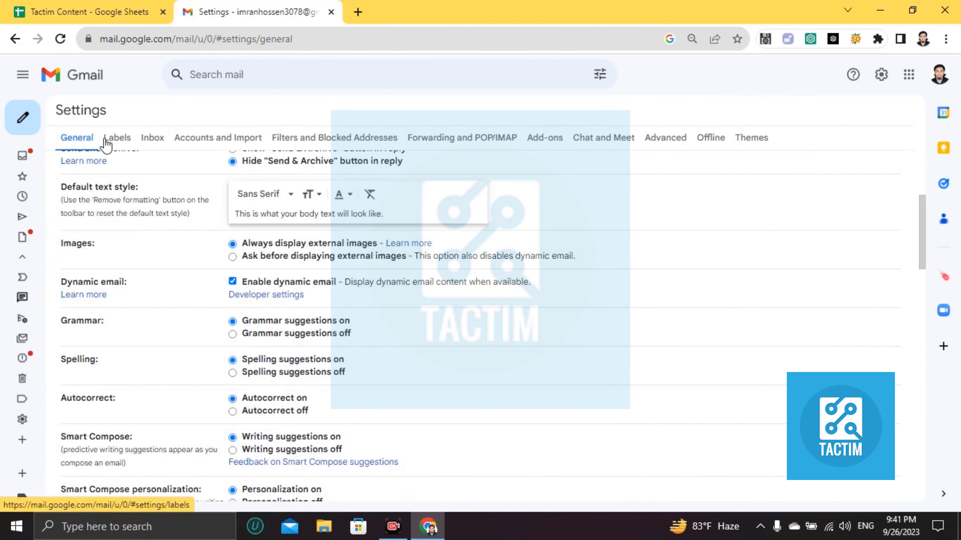
scroll(511, 269, up, 5)
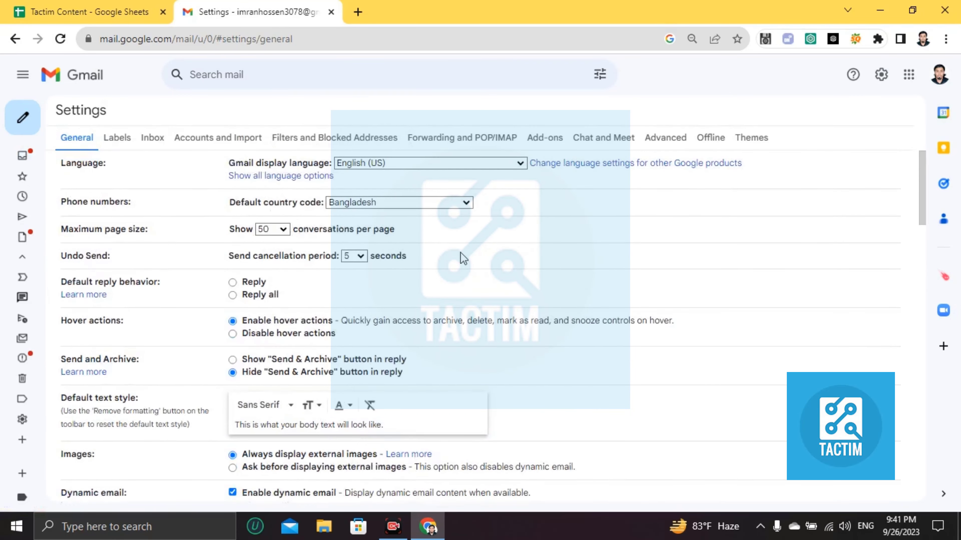
scroll(615, 303, down, 3)
scroll(615, 302, up, 3)
click(27, 5)
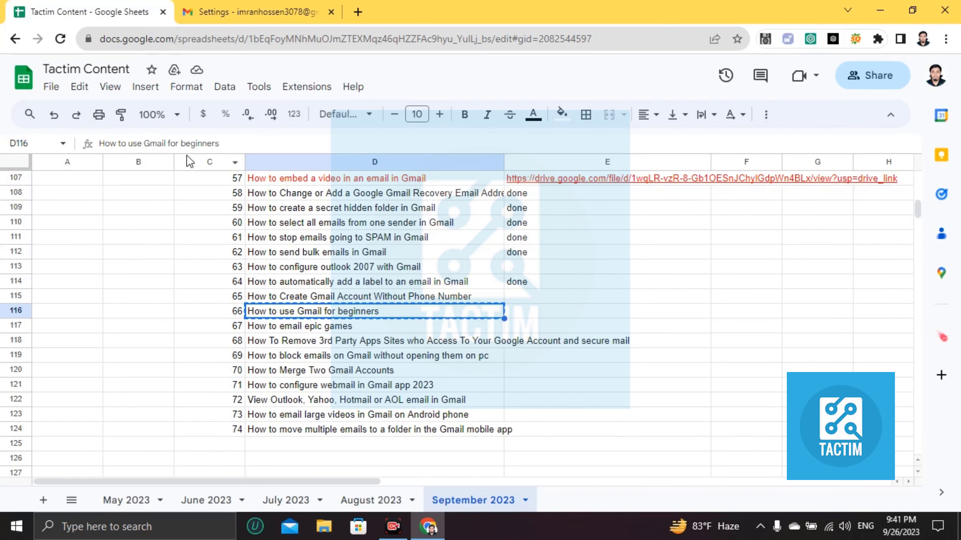
key(ctrl+Tab)
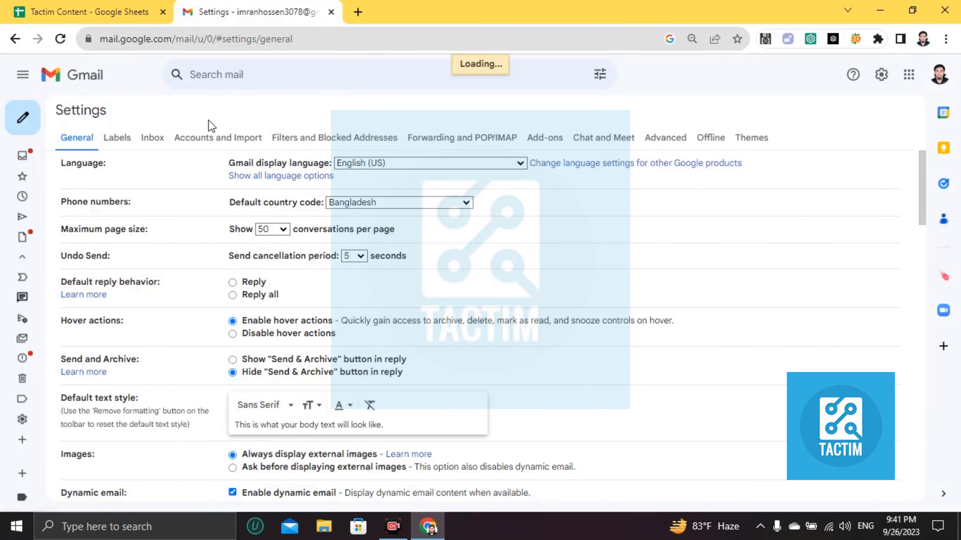
Scroll up and down through the inbox's 885 conversations.
scroll(256, 314, down, 3)
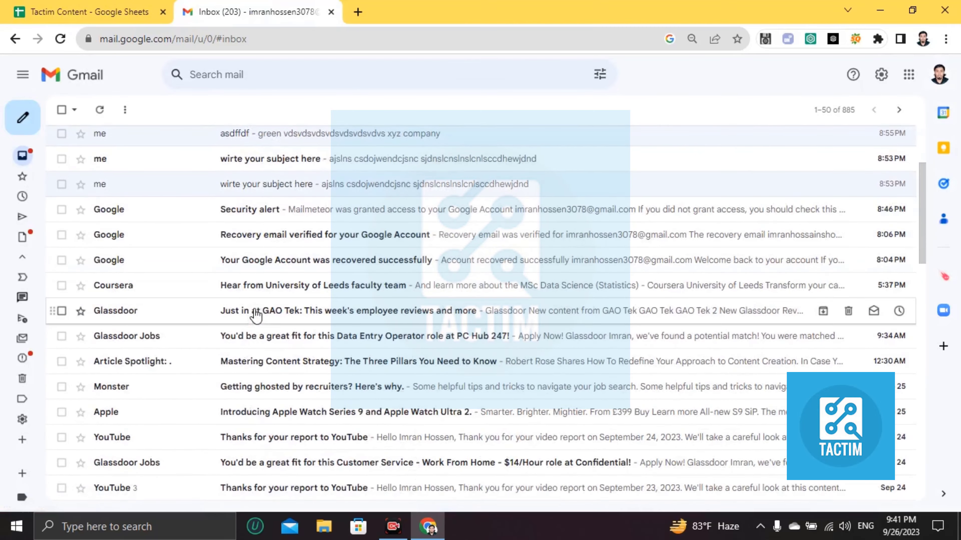
scroll(256, 314, up, 5)
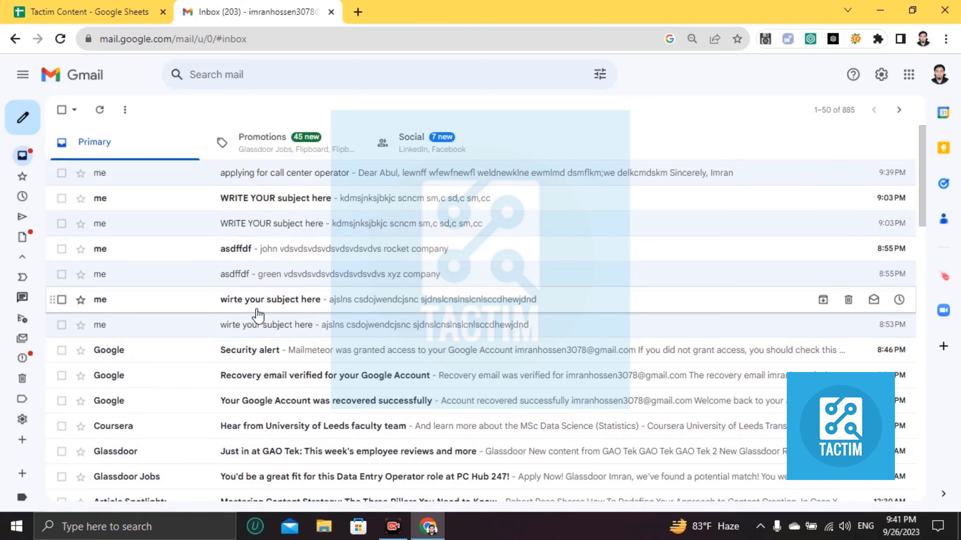
scroll(258, 314, down, 10)
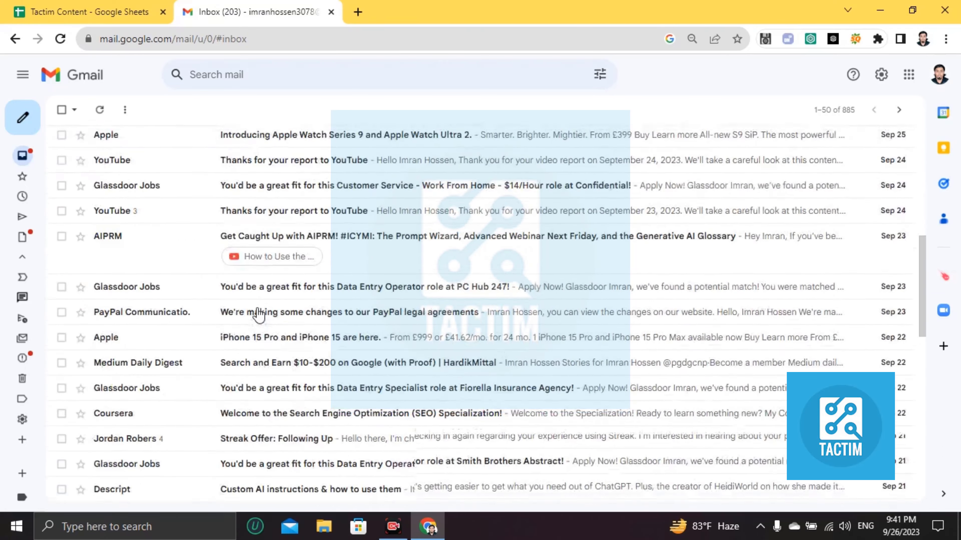
scroll(259, 314, up, 7)
scroll(259, 314, up, 2)
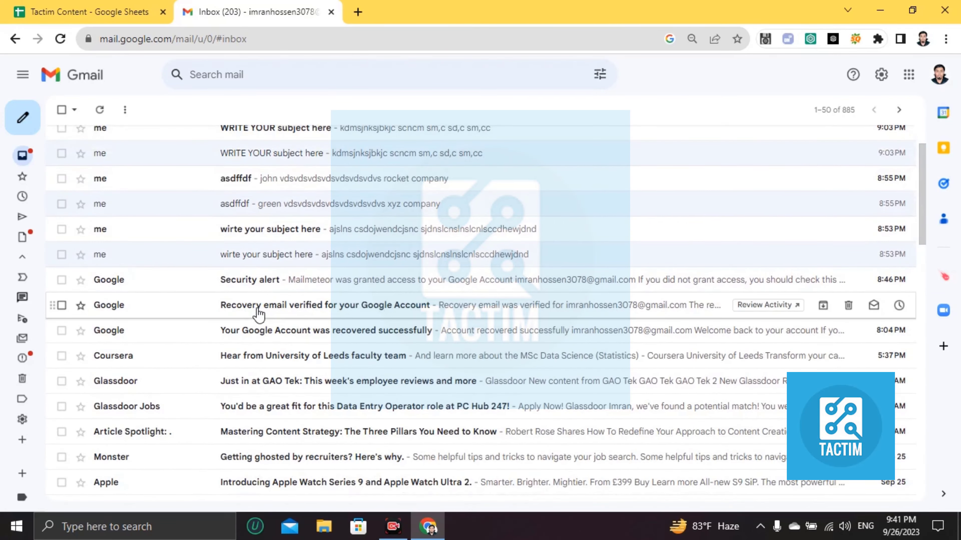
scroll(258, 313, down, 2)
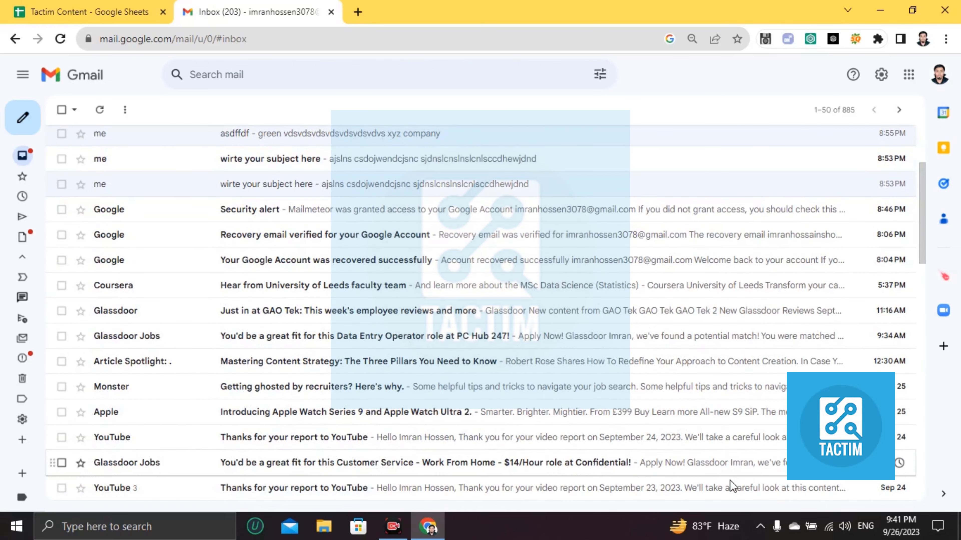